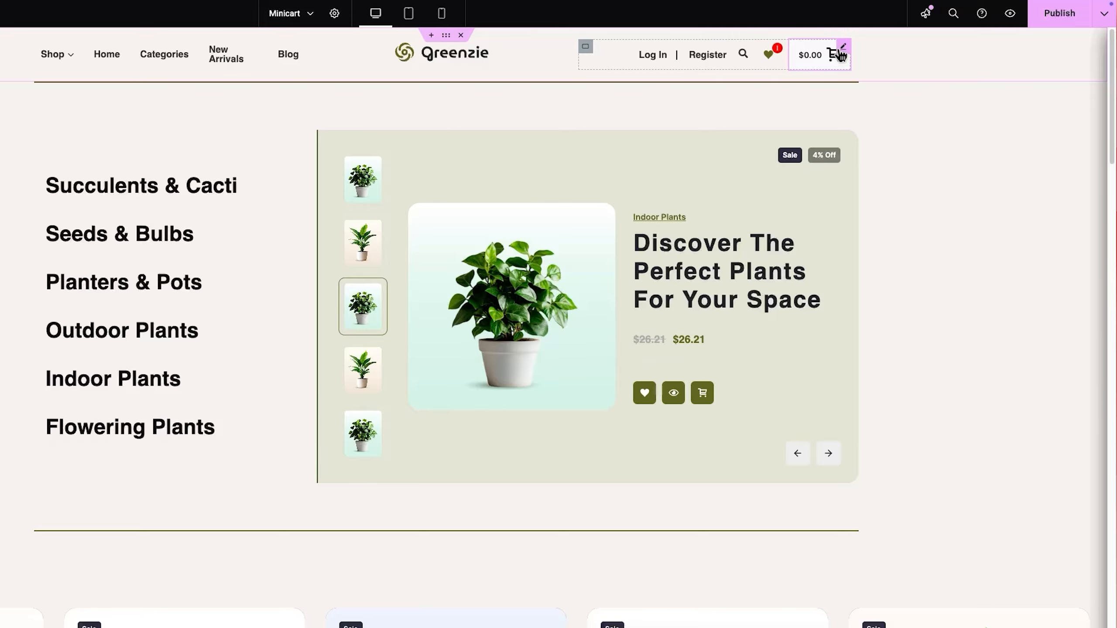
# Step: Open the header's Mini Cart widget for editing and review its Offcanvas, Mini Cart and Settings content options
pyautogui.click(841, 51)
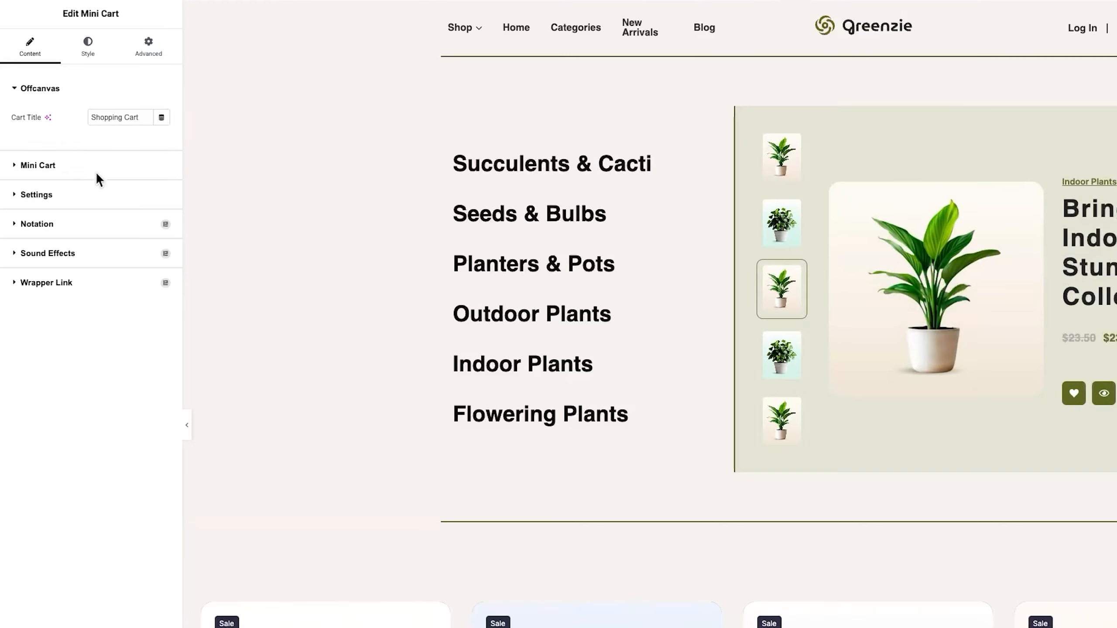
pyautogui.click(97, 173)
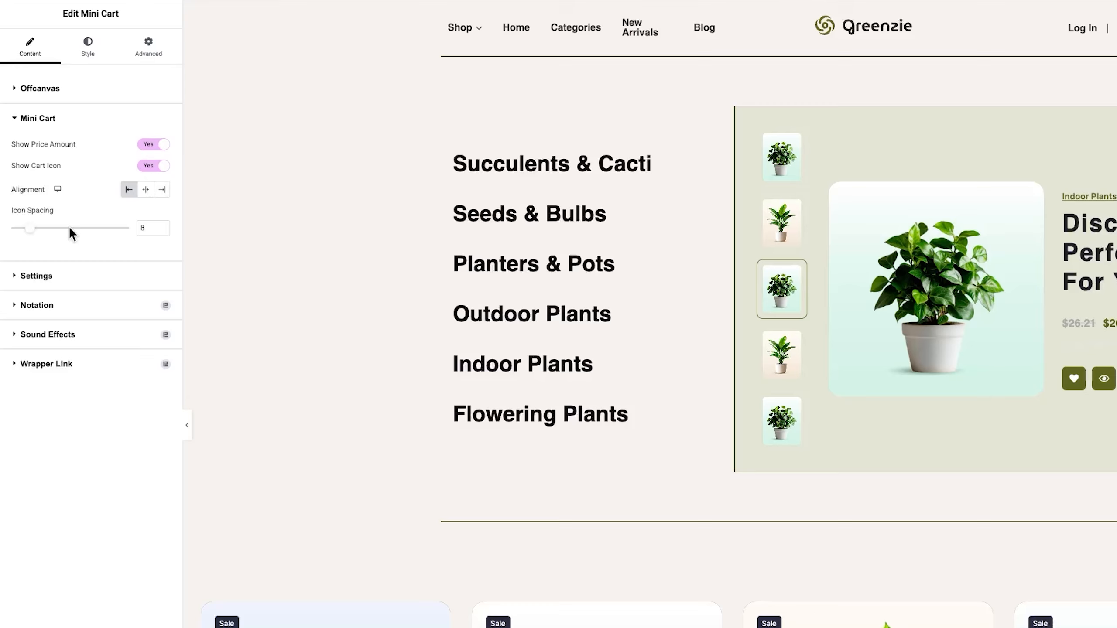
pyautogui.click(48, 276)
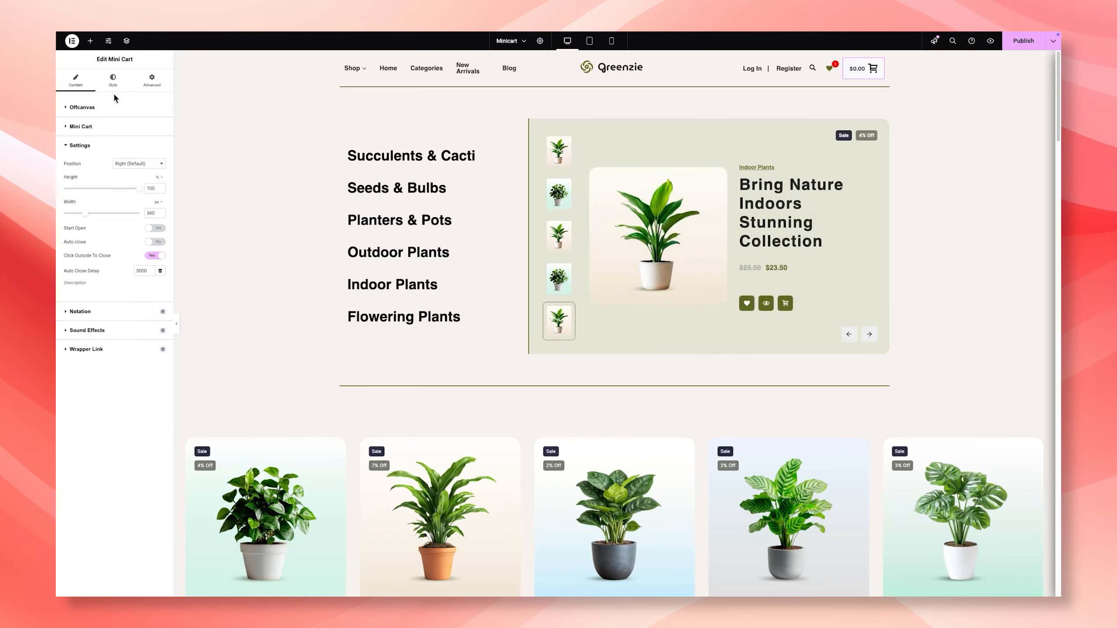
# Step: Set the Mini Cart's amount color to dark grey 333333 and give its icon a matching dark color
pyautogui.click(113, 84)
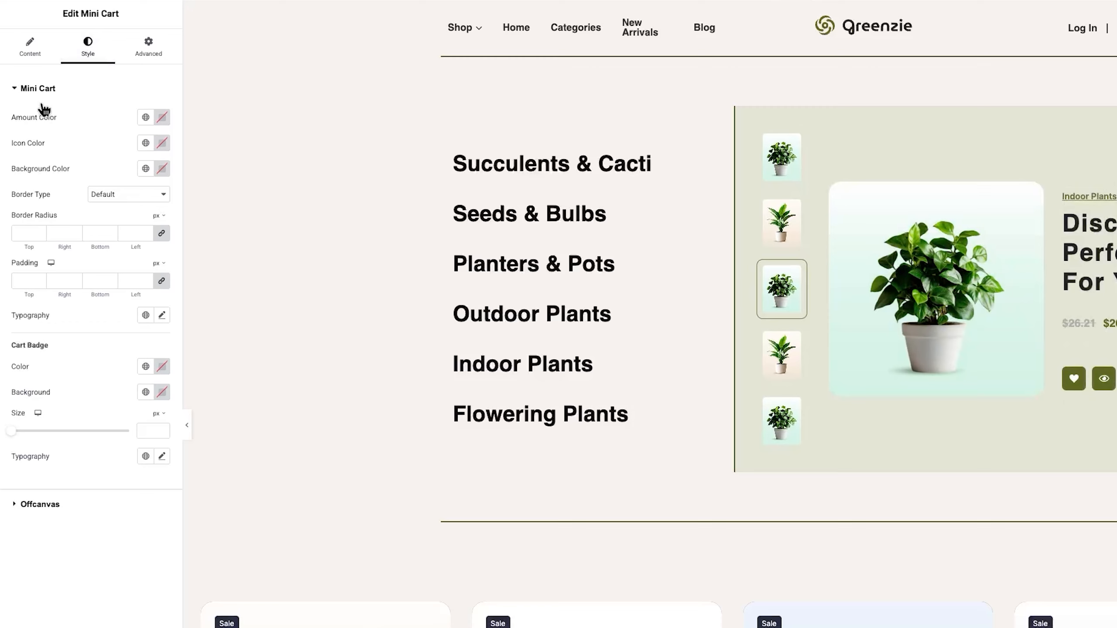
pyautogui.click(162, 118)
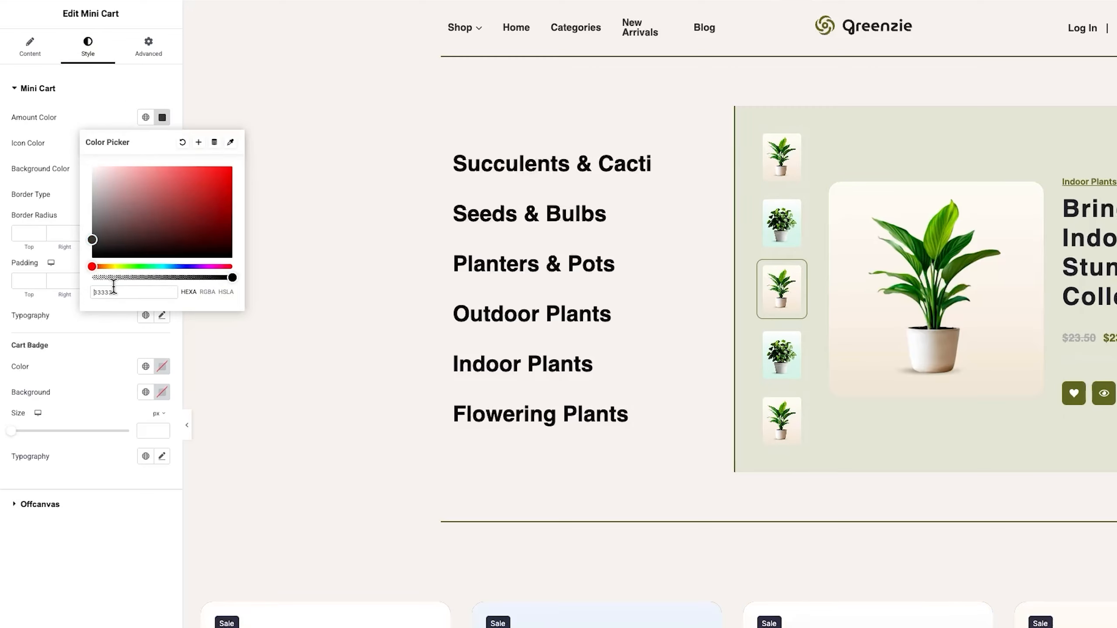
pyautogui.click(122, 128)
pyautogui.click(162, 143)
pyautogui.click(118, 150)
# Step: Set the Mini Cart's background color to the transparent value #02010100
pyautogui.click(162, 168)
pyautogui.moveTo(130, 329); pyautogui.dragTo(32, 320)
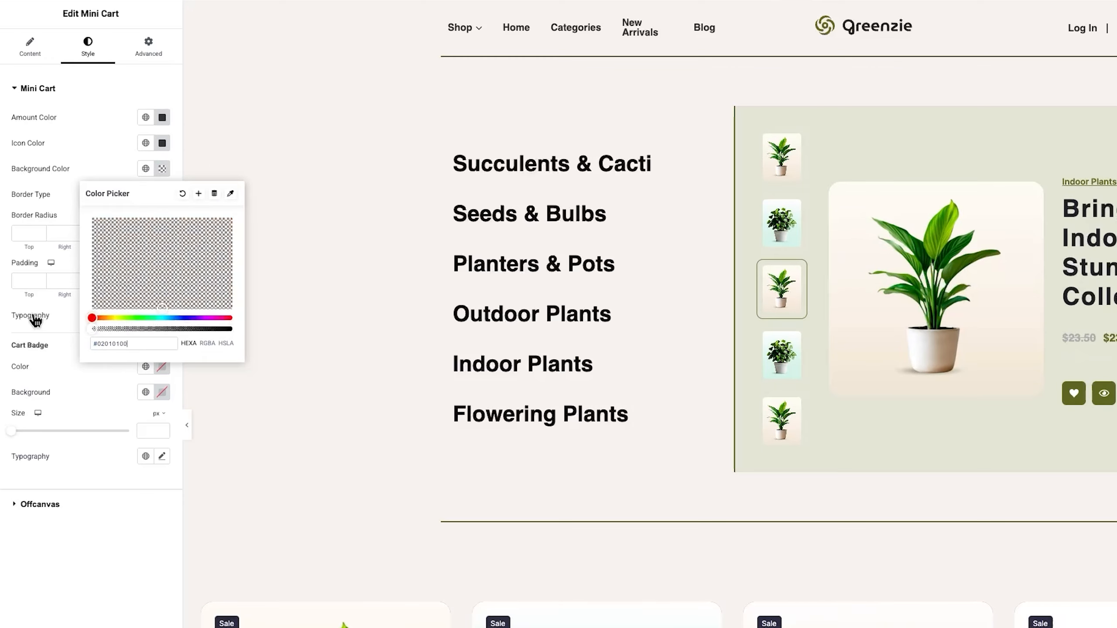
pyautogui.click(113, 171)
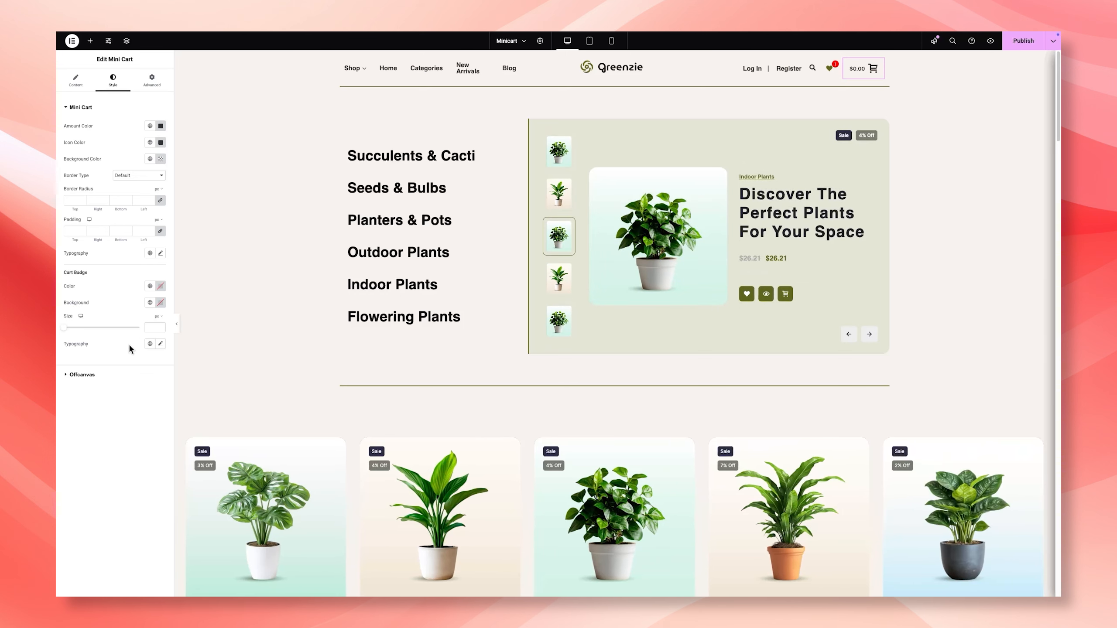
# Step: Set the offcanvas product list's cart title color and price quantity color to 333333
pyautogui.click(88, 374)
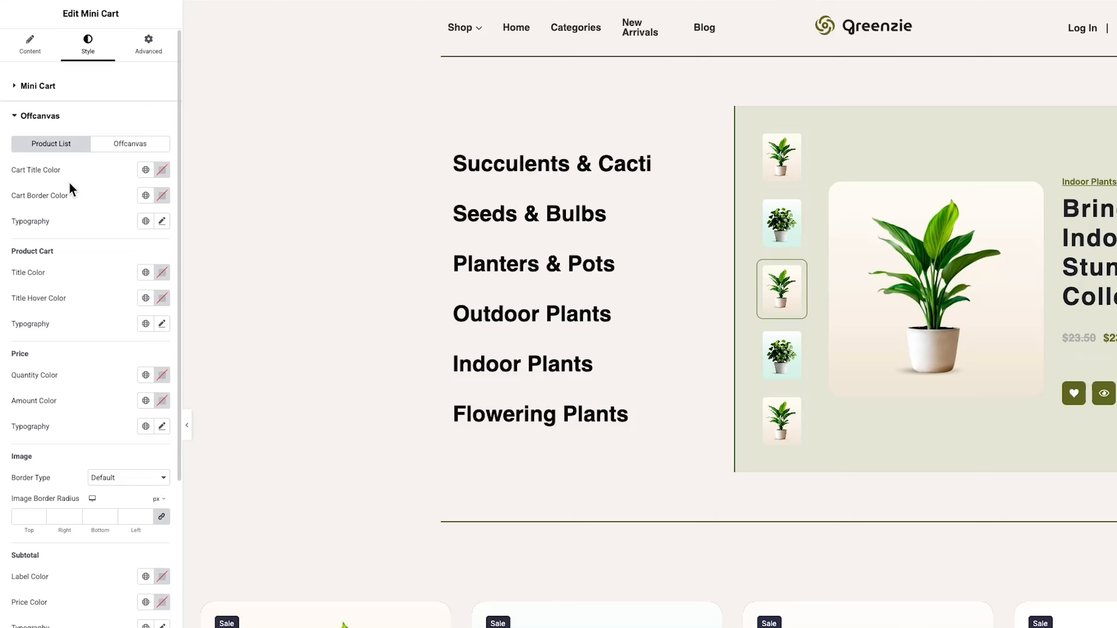
pyautogui.click(162, 171)
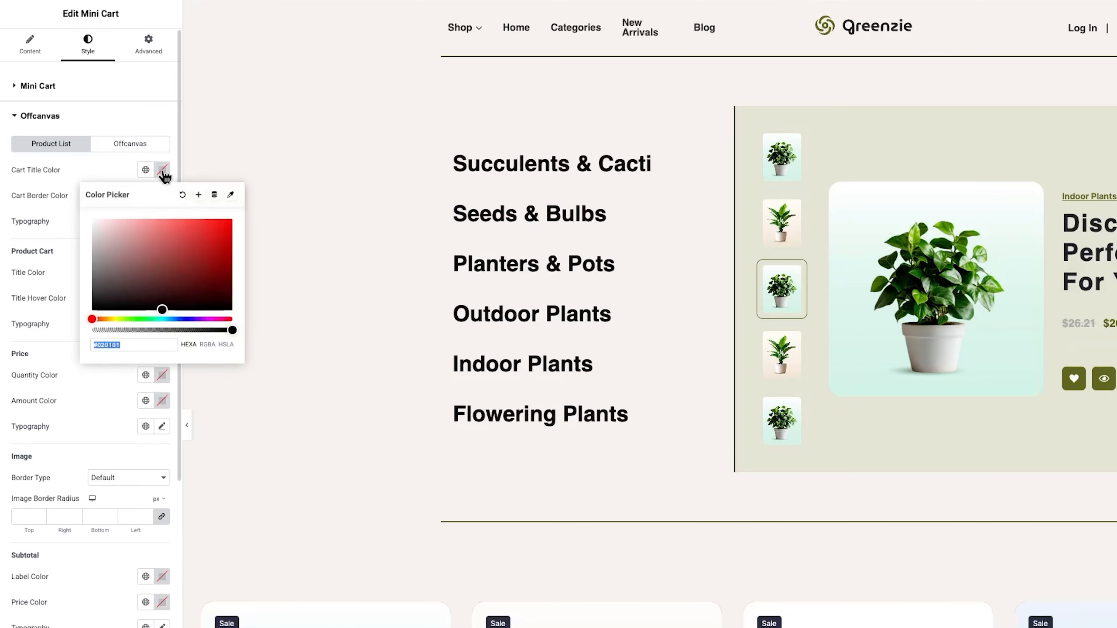
pyautogui.click(94, 170)
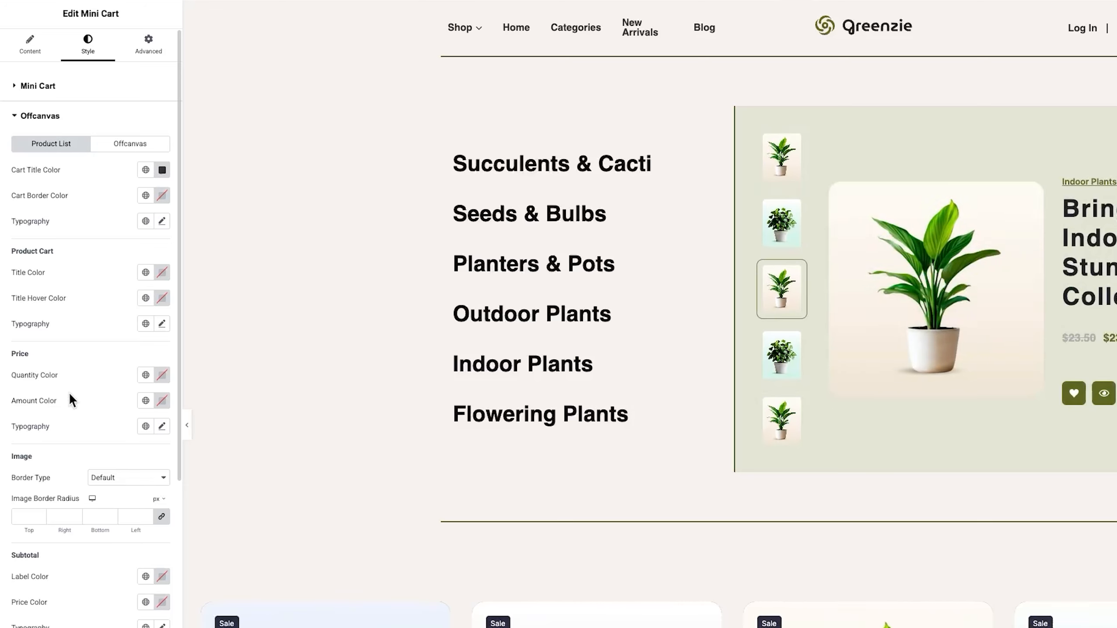
pyautogui.click(161, 377)
pyautogui.press('super+v')
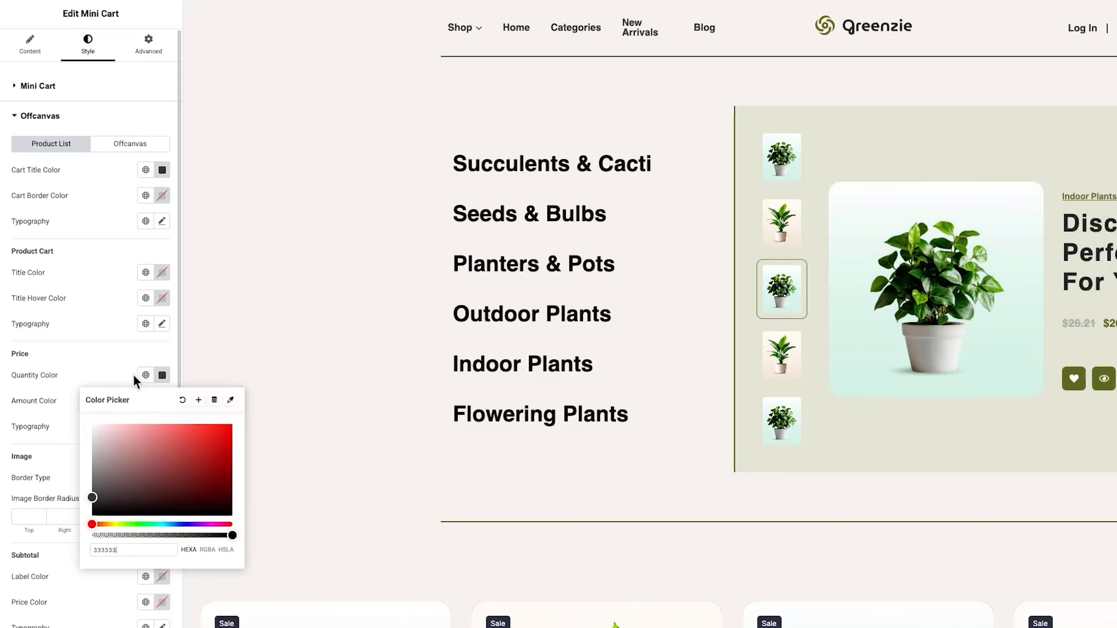
pyautogui.click(103, 371)
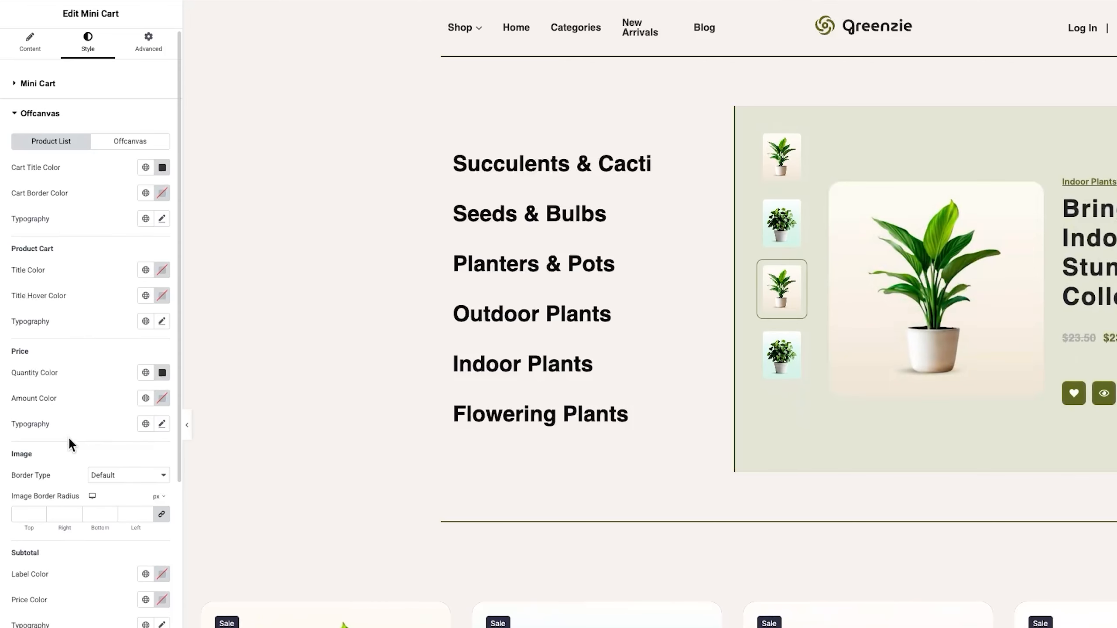
# Step: Give the View Cart button #FFFFFF text and a classic black background
pyautogui.scroll(-5, 68, 437)
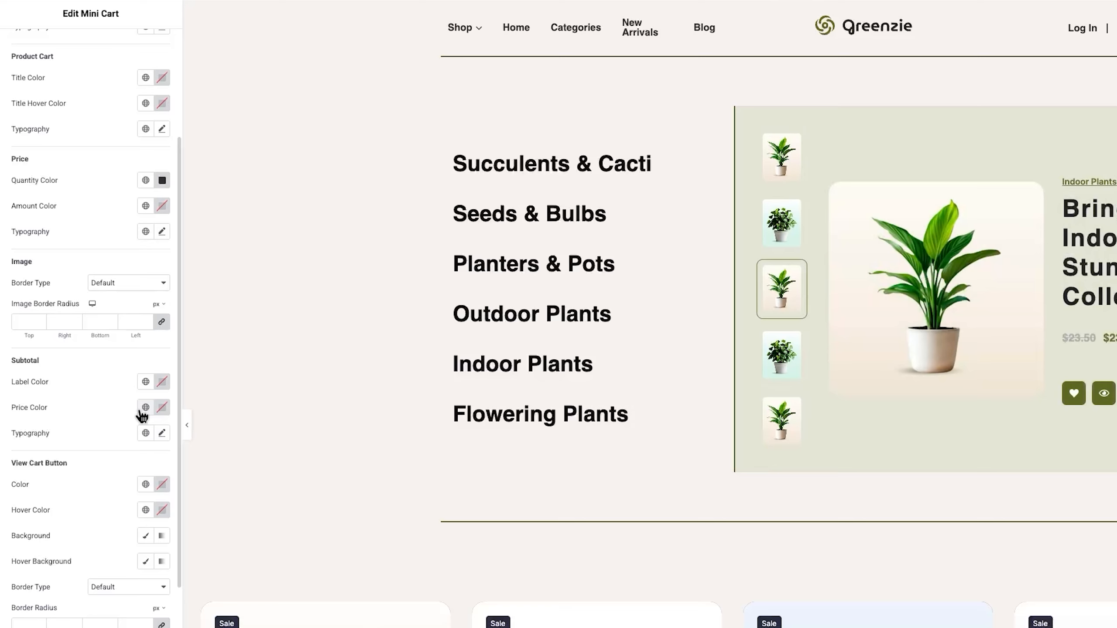
pyautogui.scroll(-3, 83, 407)
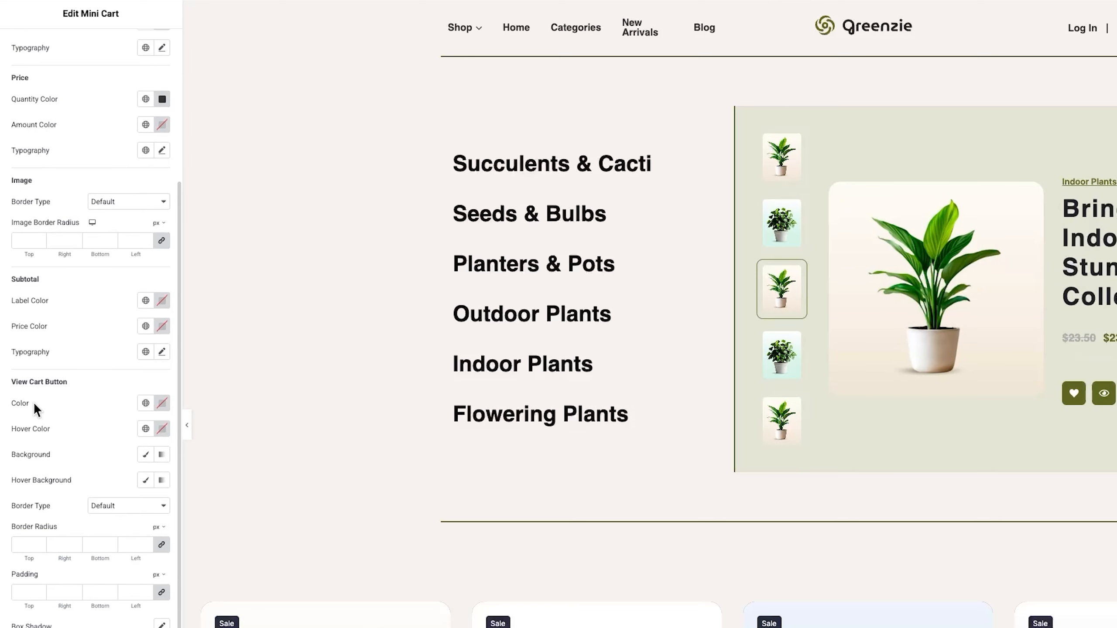
pyautogui.scroll(-1, 38, 400)
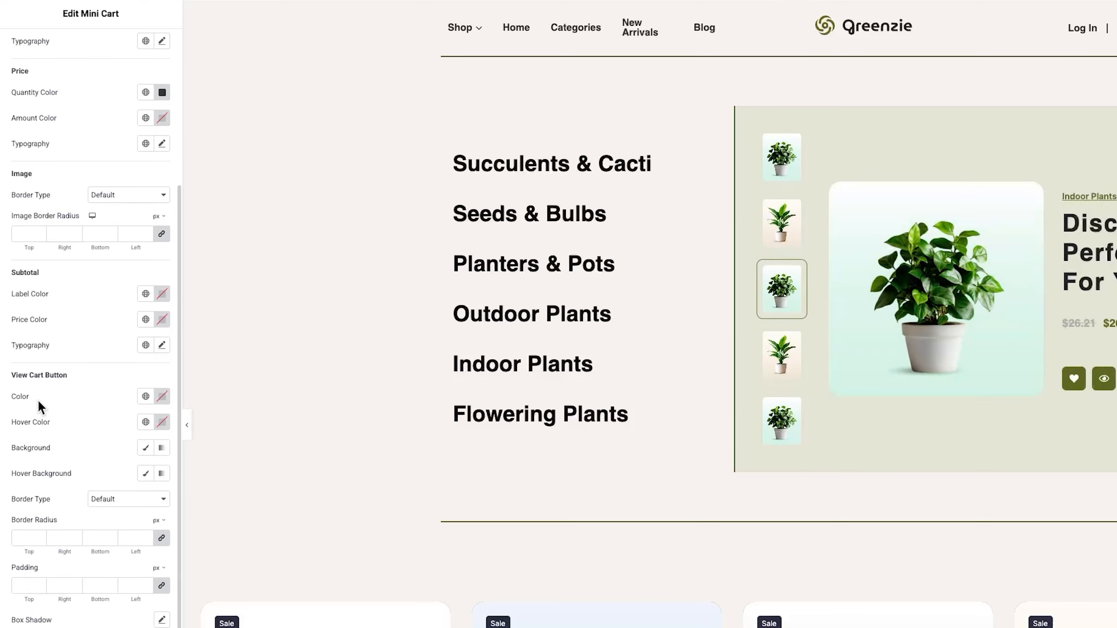
pyautogui.click(157, 394)
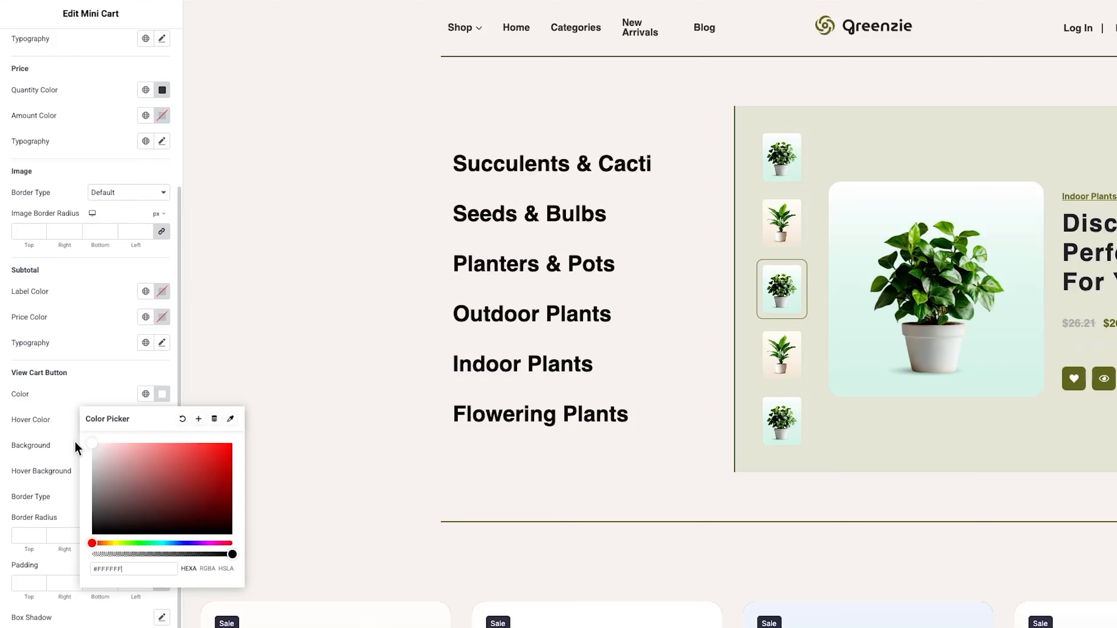
pyautogui.click(96, 401)
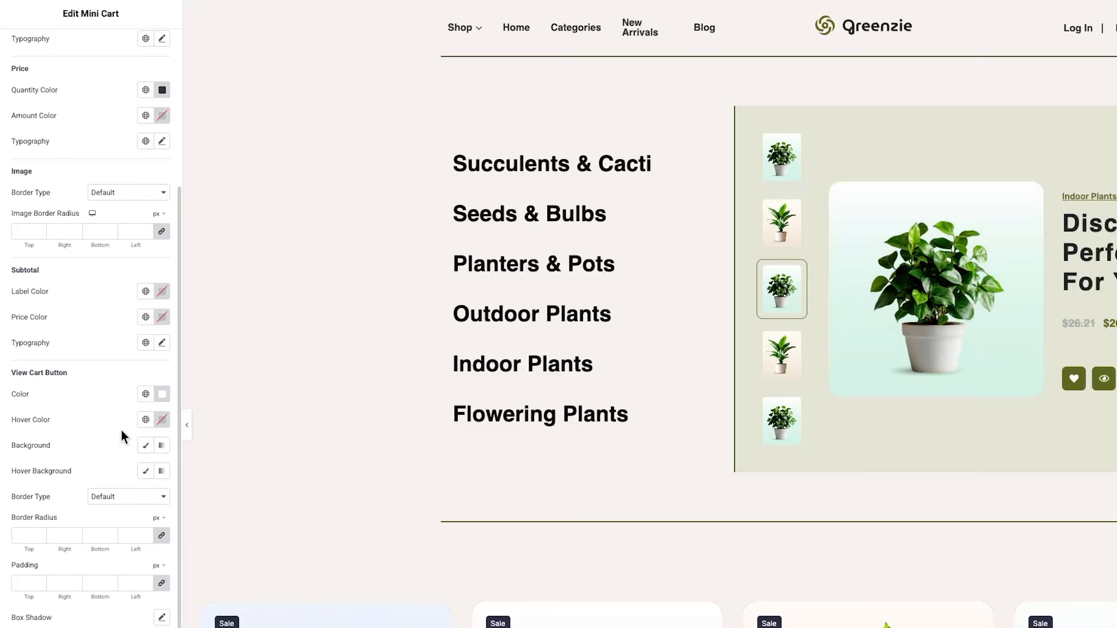
pyautogui.click(149, 448)
pyautogui.click(162, 471)
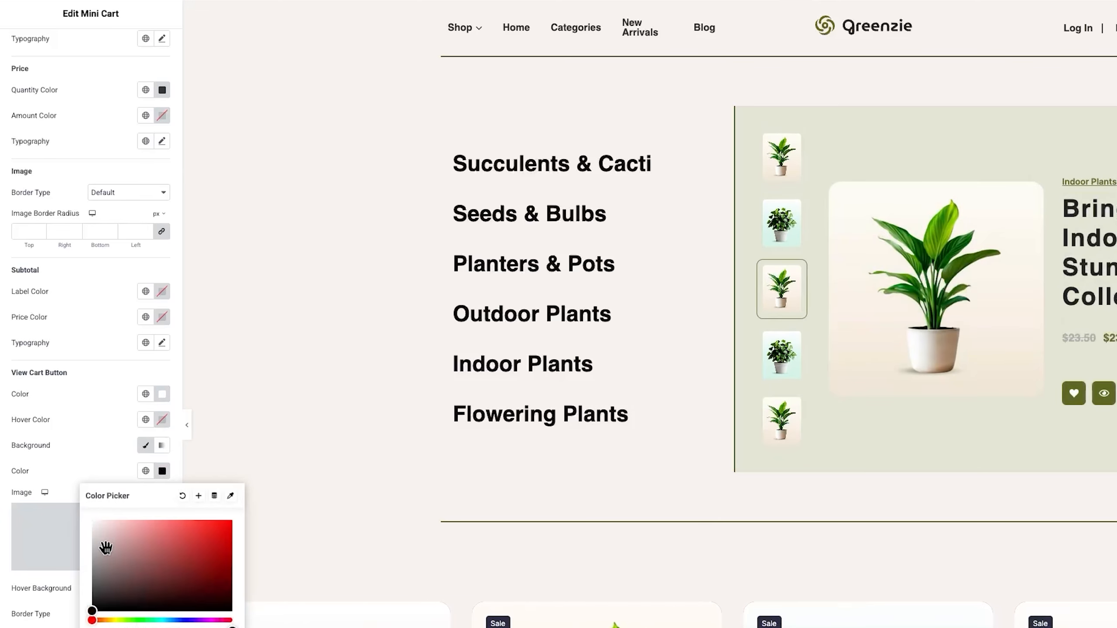
pyautogui.click(97, 467)
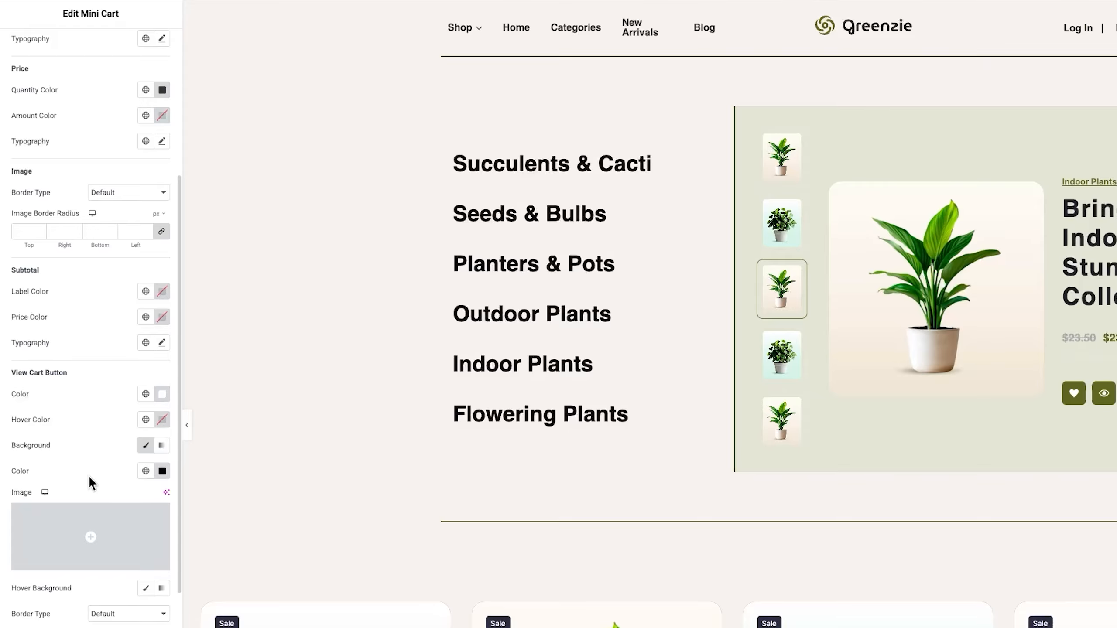
# Step: Set the Checkout button's text color to #FFFFFF
pyautogui.scroll(-1, 78, 515)
pyautogui.scroll(-3, 78, 515)
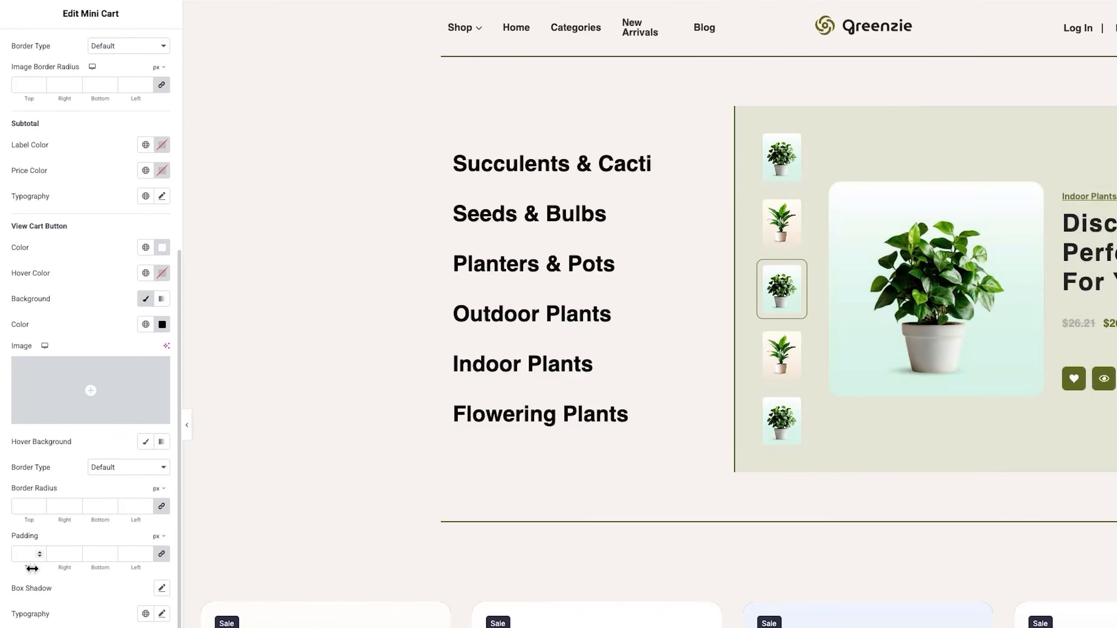
pyautogui.scroll(-2, 62, 571)
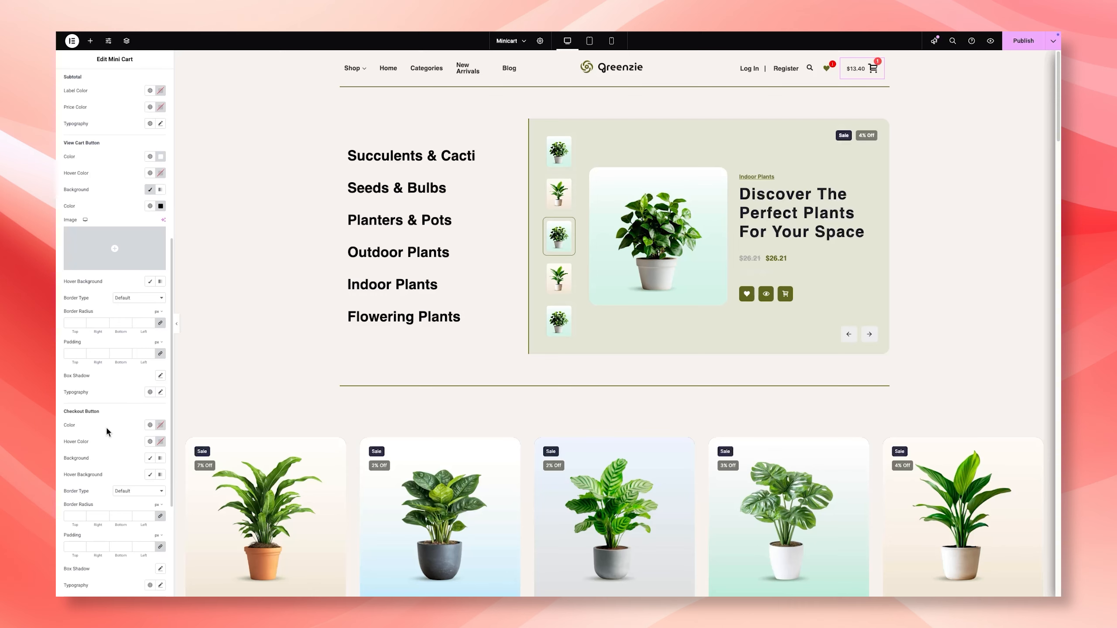
pyautogui.click(160, 426)
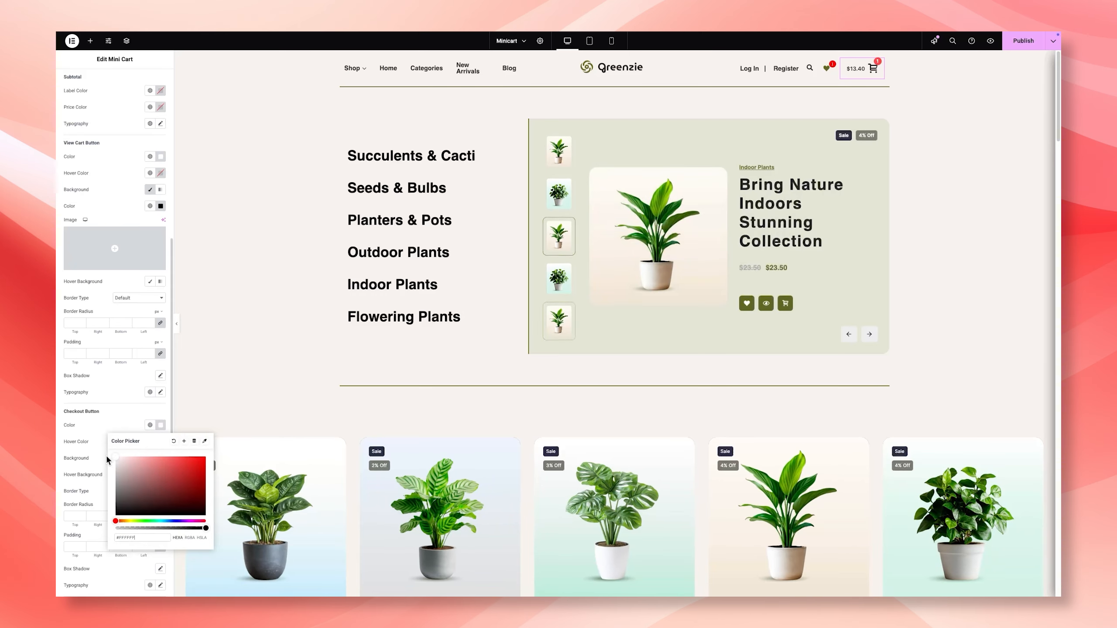
pyautogui.click(117, 424)
# Step: Give the Checkout button a classic olive-green background
pyautogui.scroll(-1, 117, 425)
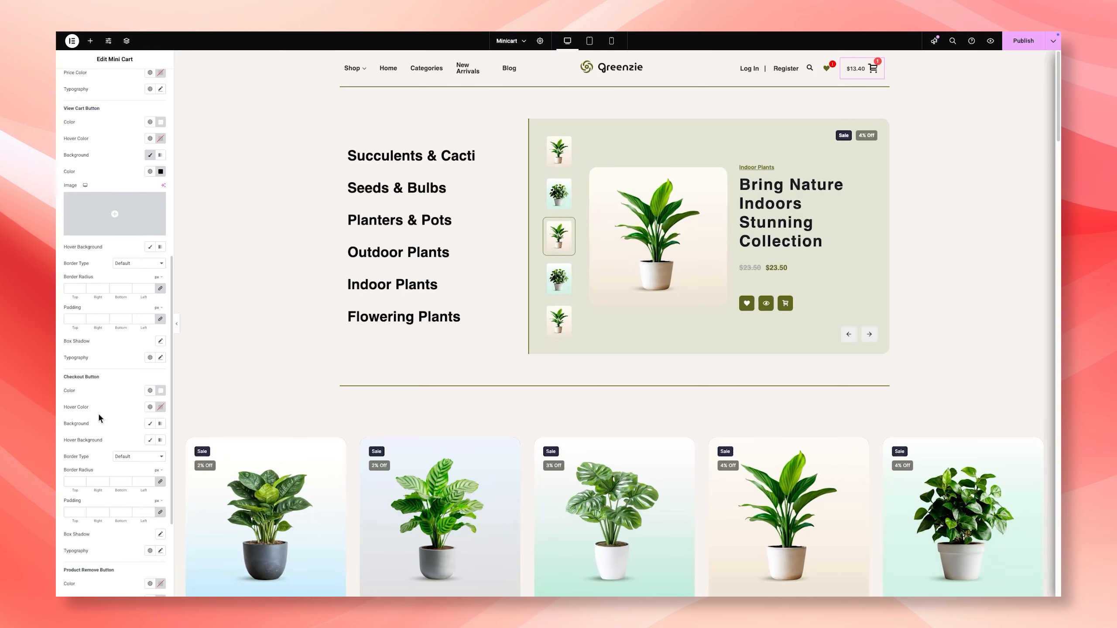
pyautogui.click(150, 423)
pyautogui.click(161, 440)
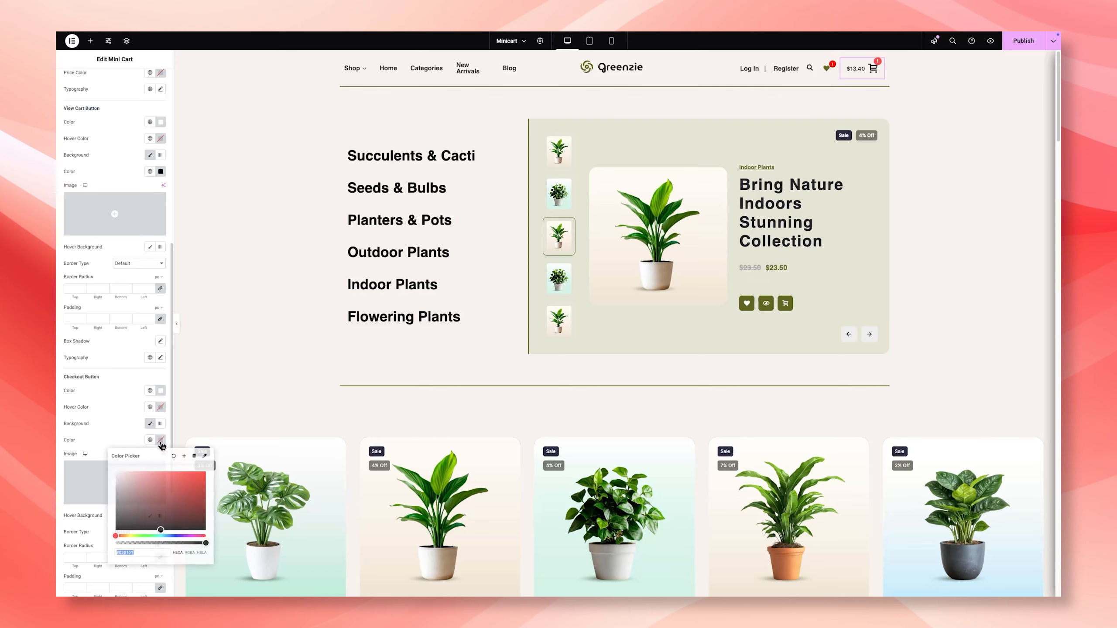
pyautogui.press('super+v')
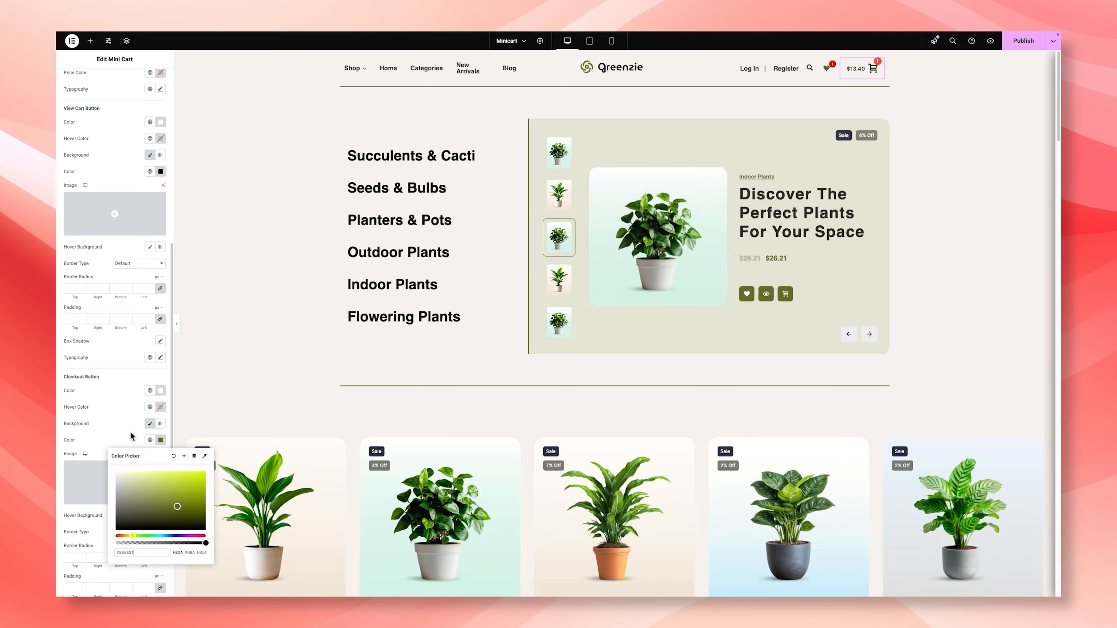
pyautogui.click(119, 432)
# Step: Give the offcanvas content area a classic background in a light color
pyautogui.scroll(-5, 116, 427)
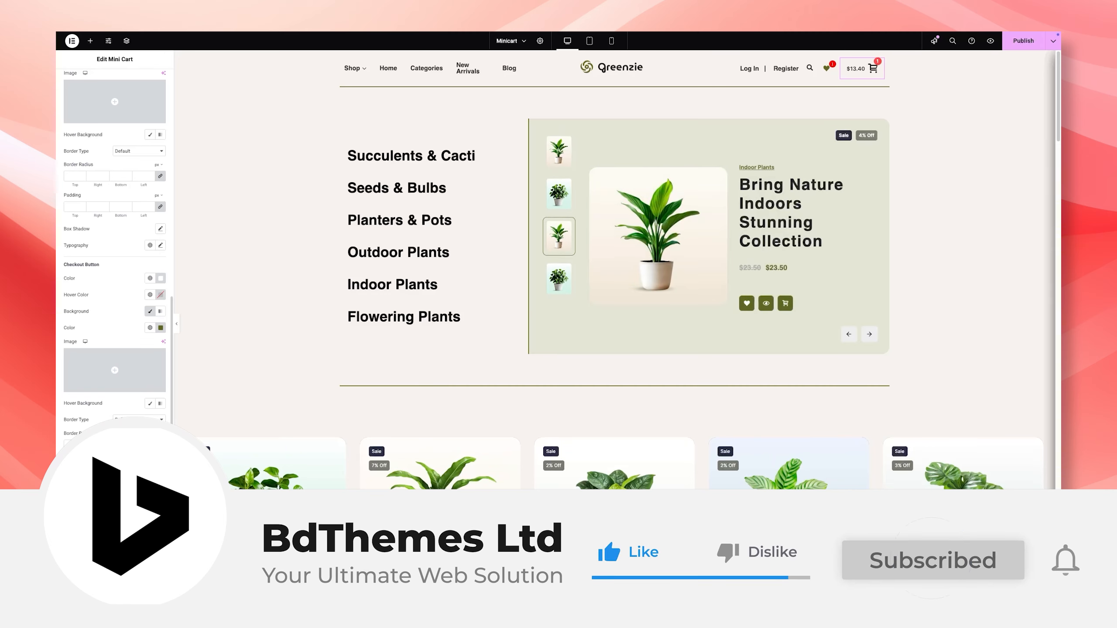
pyautogui.scroll(-5, 111, 411)
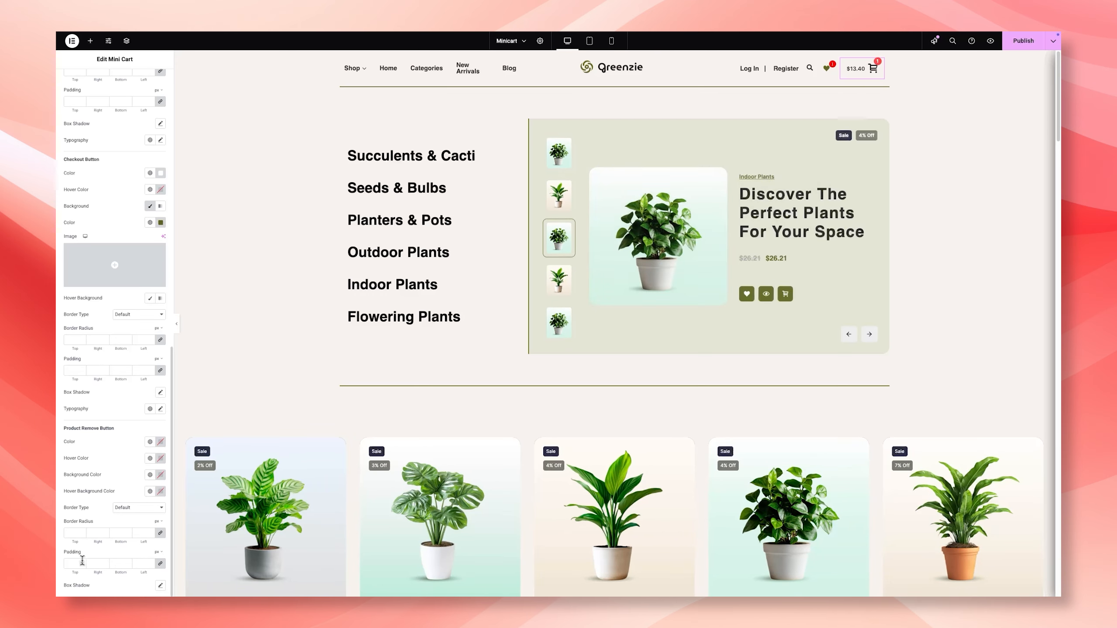
pyautogui.scroll(3, 106, 543)
pyautogui.scroll(6, 107, 549)
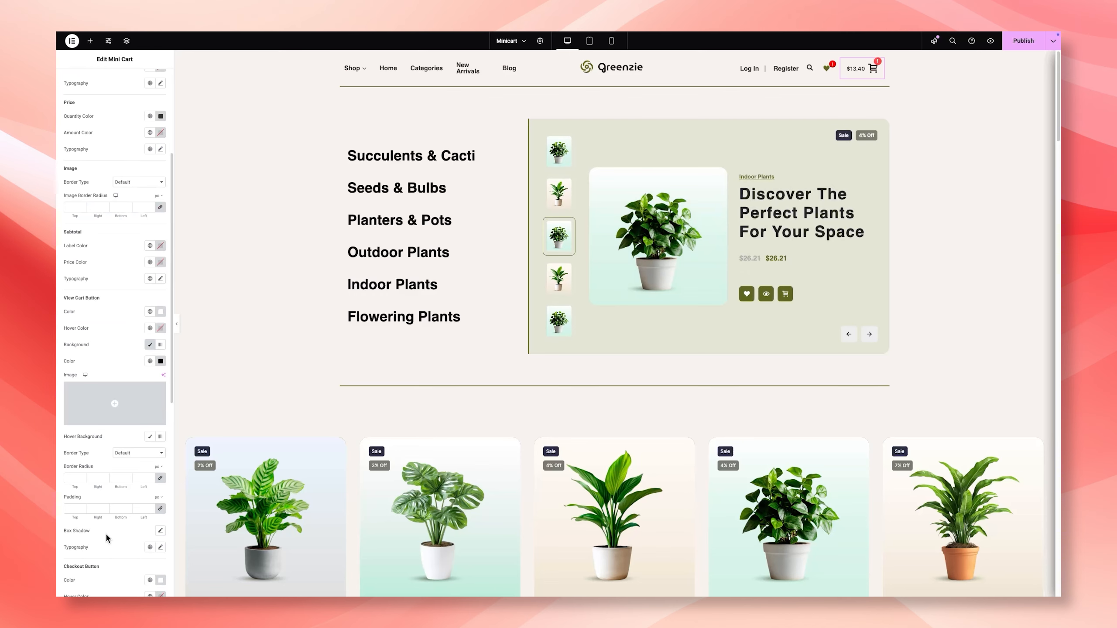
pyautogui.scroll(3, 105, 532)
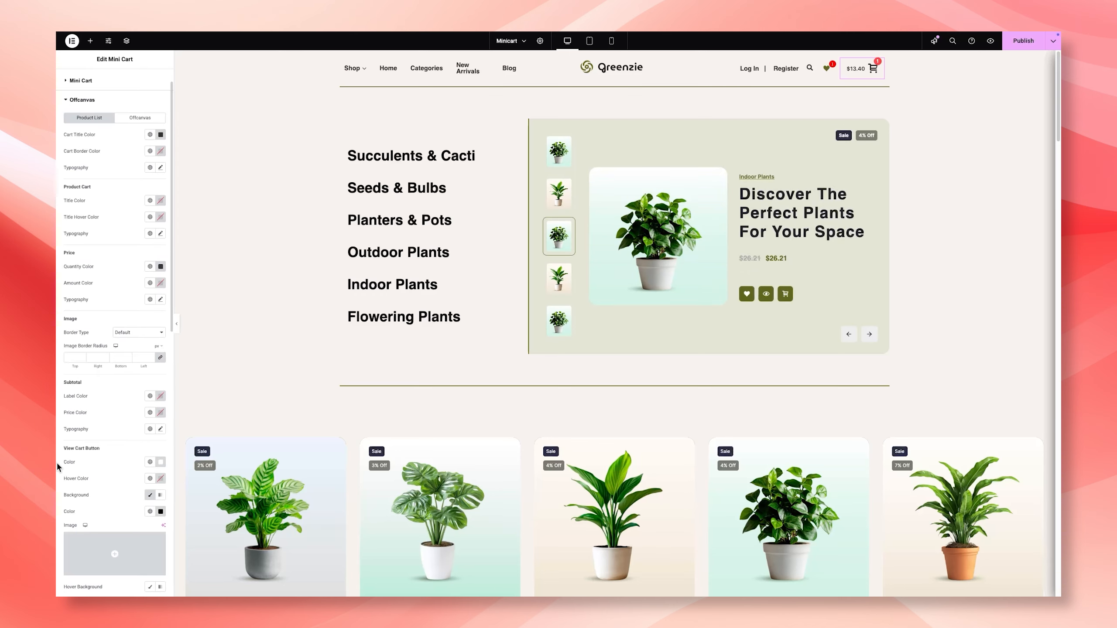
pyautogui.click(139, 118)
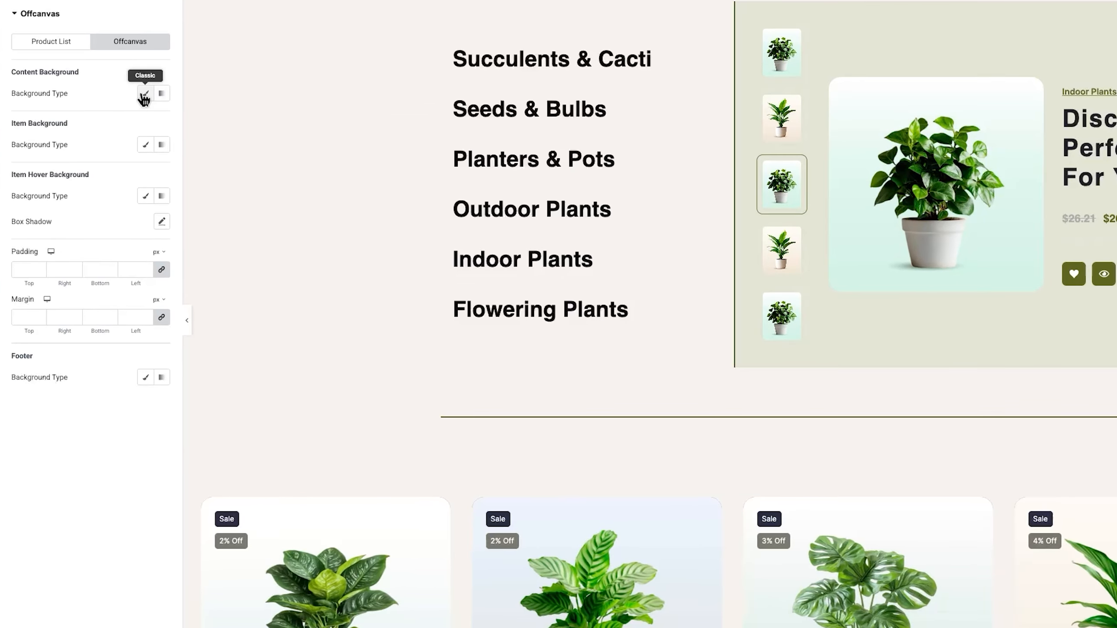
pyautogui.click(145, 94)
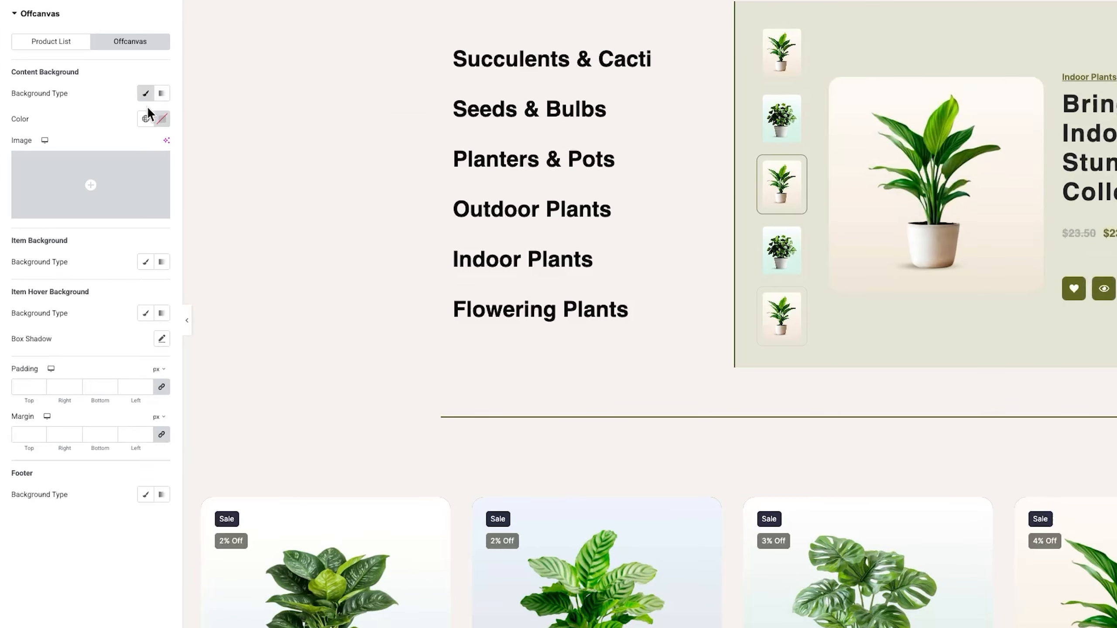
pyautogui.click(156, 118)
pyautogui.click(98, 111)
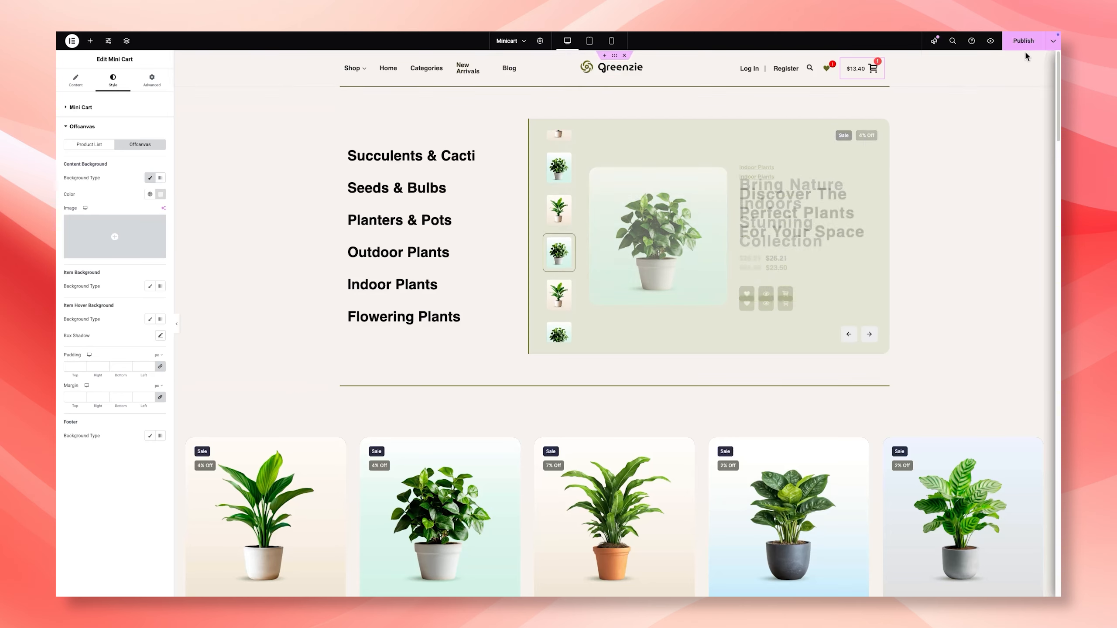
# Step: Publish the Minicart page and preview it
pyautogui.click(1023, 42)
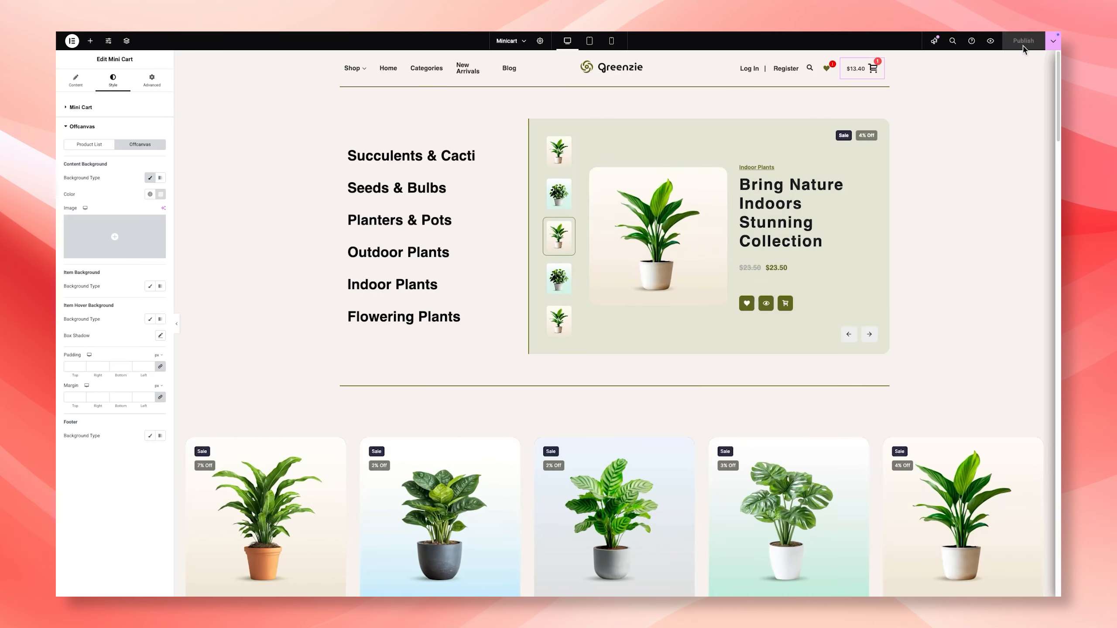
pyautogui.click(990, 42)
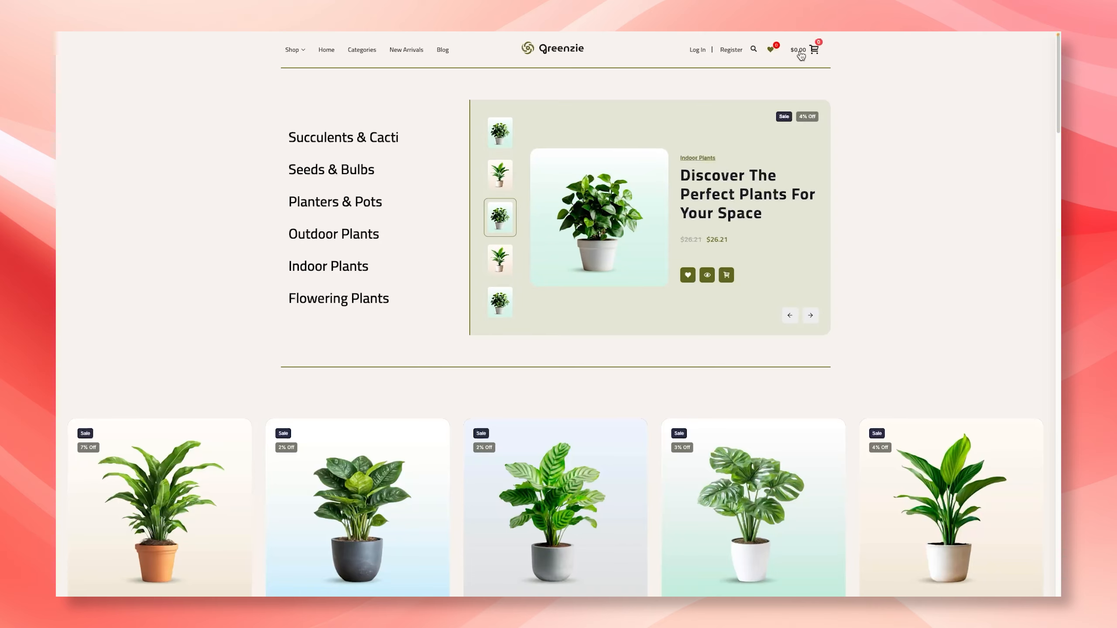
# Step: Add plants from the product carousel to the cart, including Transform Your Space With Lush Greenery, and open the mini cart
pyautogui.scroll(-3, 878, 291)
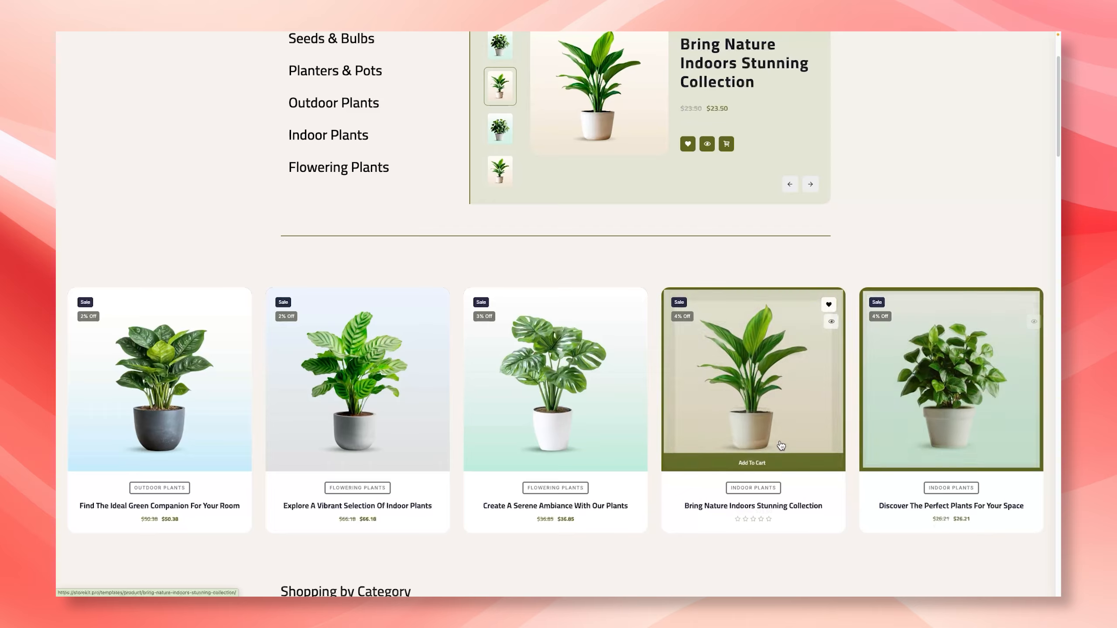
pyautogui.click(372, 464)
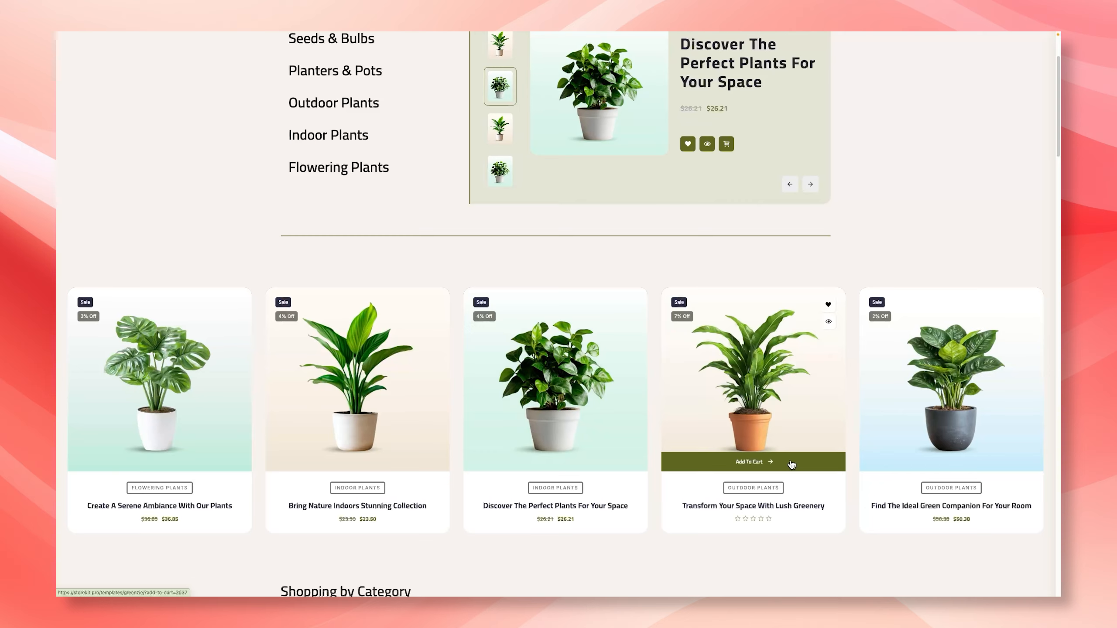
pyautogui.scroll(3, 792, 465)
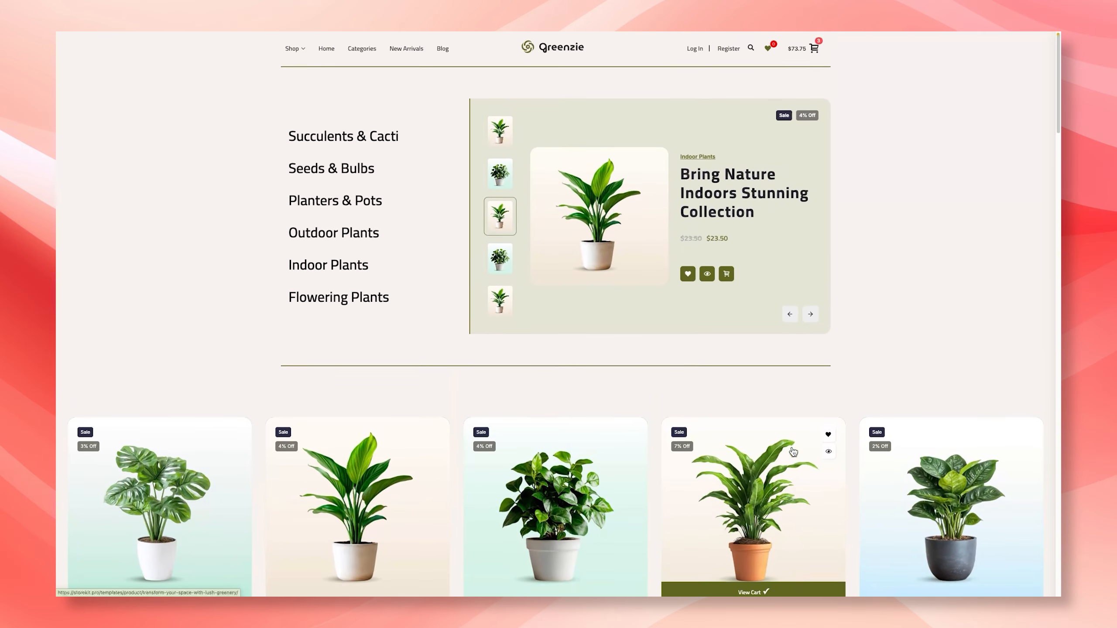
pyautogui.click(814, 50)
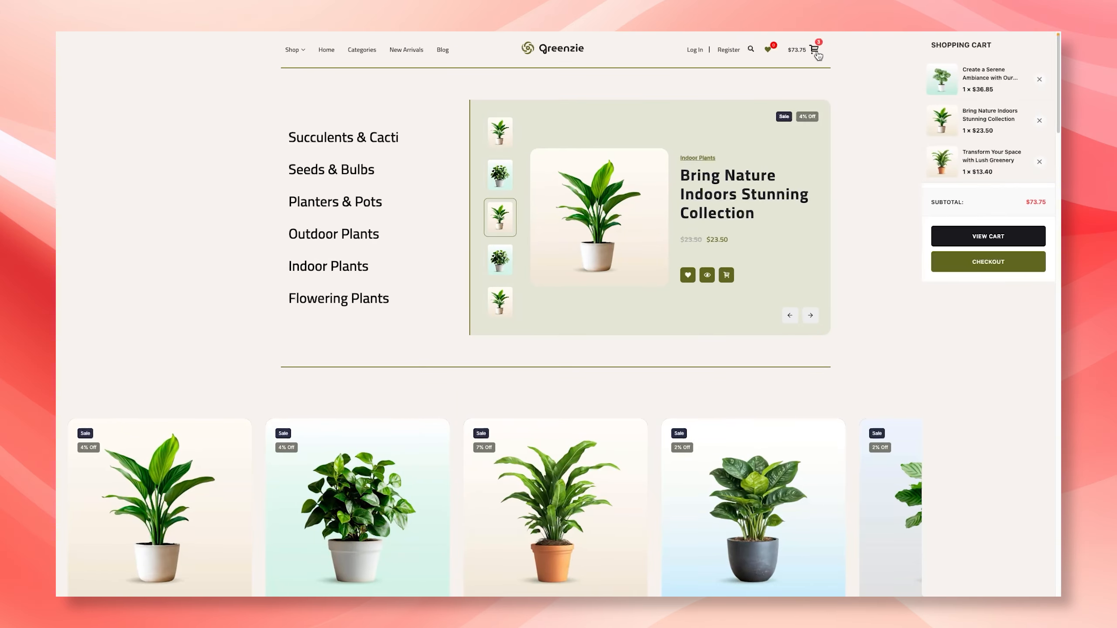